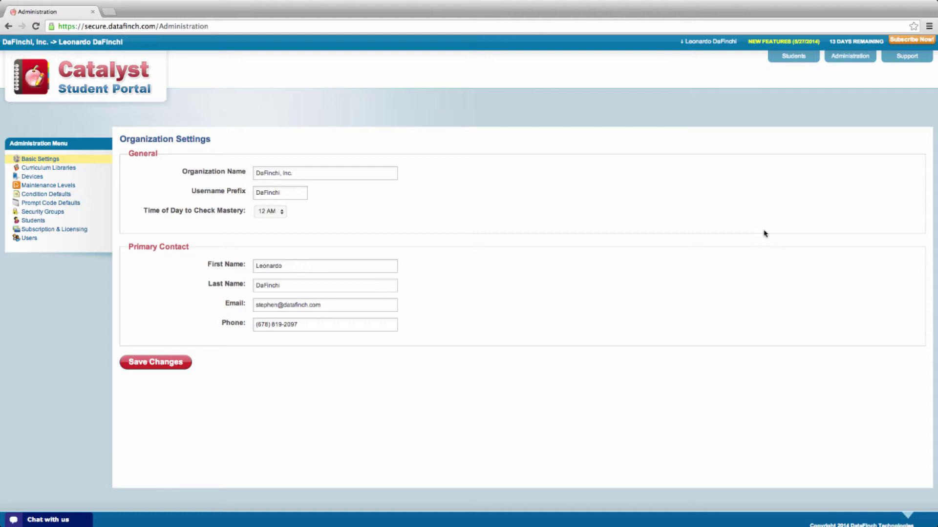
- On the overview dashboard, move Trial Counts Today below Recently Mastered Targets in the right column
{"action": "left_click", "coordinate": [794, 57]}
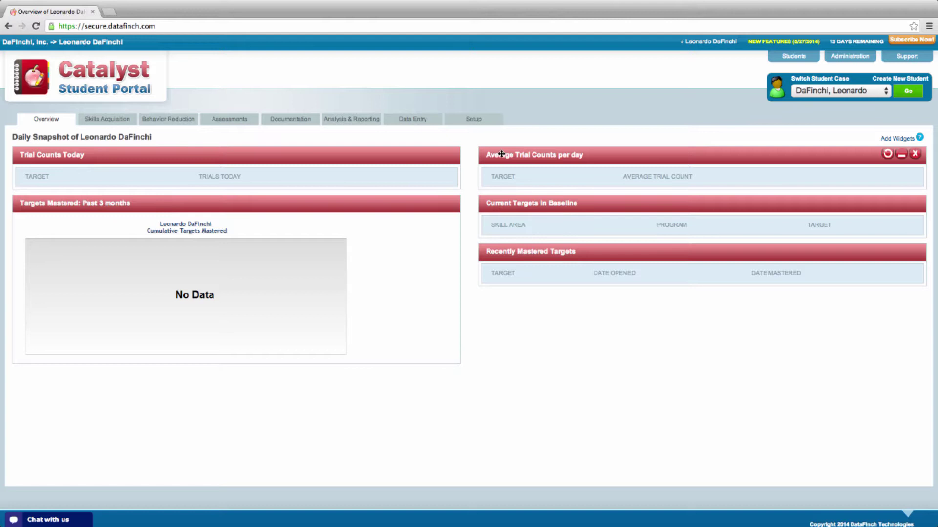
{"action": "left_click_drag", "start_coordinate": [398, 153], "coordinate": [827, 298]}
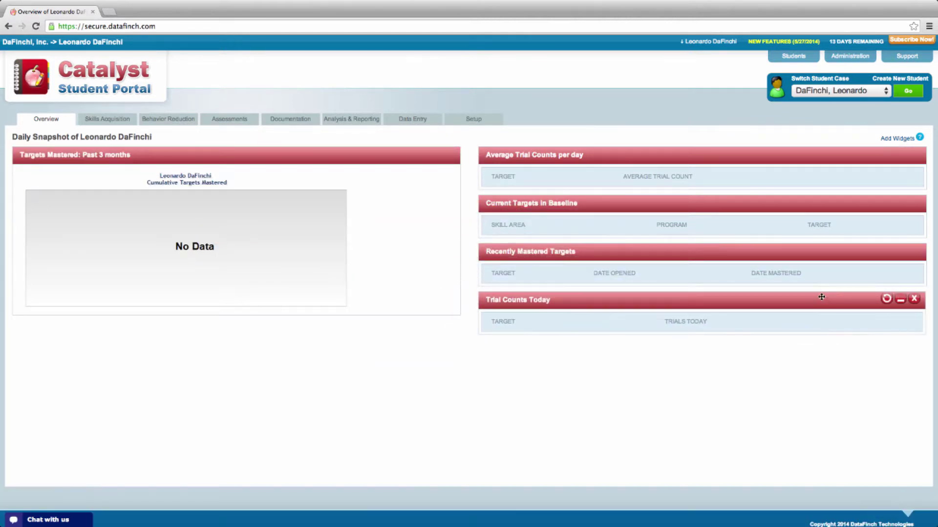
- View the empty Skills Acquisition list, then switch to the Behavior Reduction behaviors list
{"action": "left_click", "coordinate": [110, 120]}
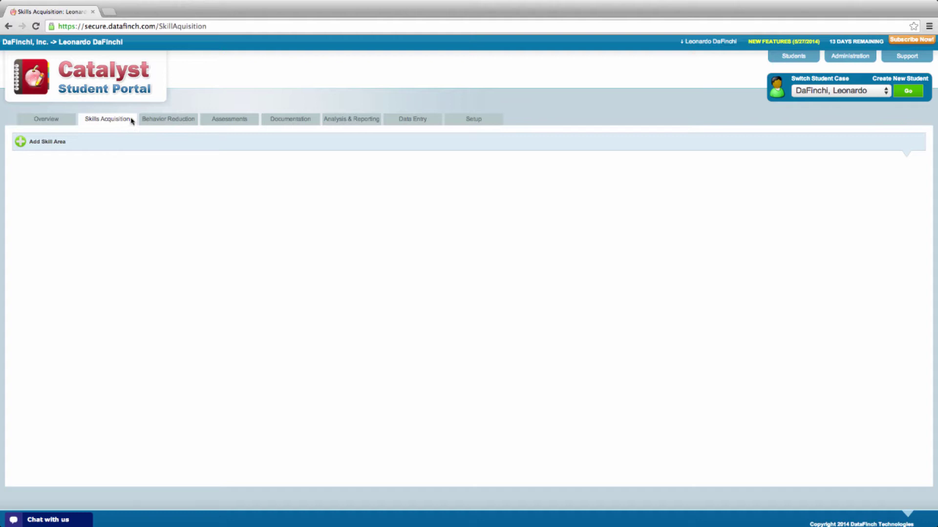
{"action": "left_click", "coordinate": [162, 121]}
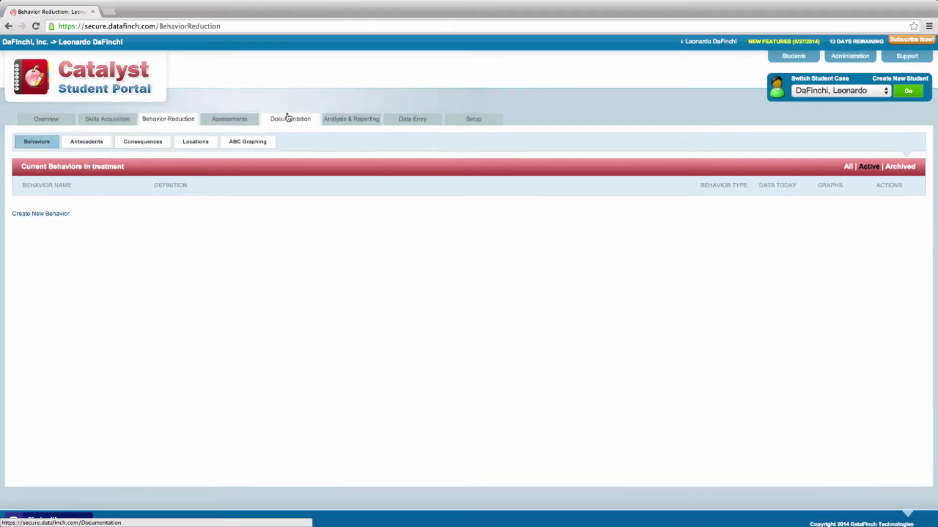
- Browse the empty Documentation notes, videos and documents lists, then go to Analysis & Reporting
{"action": "left_click", "coordinate": [286, 118]}
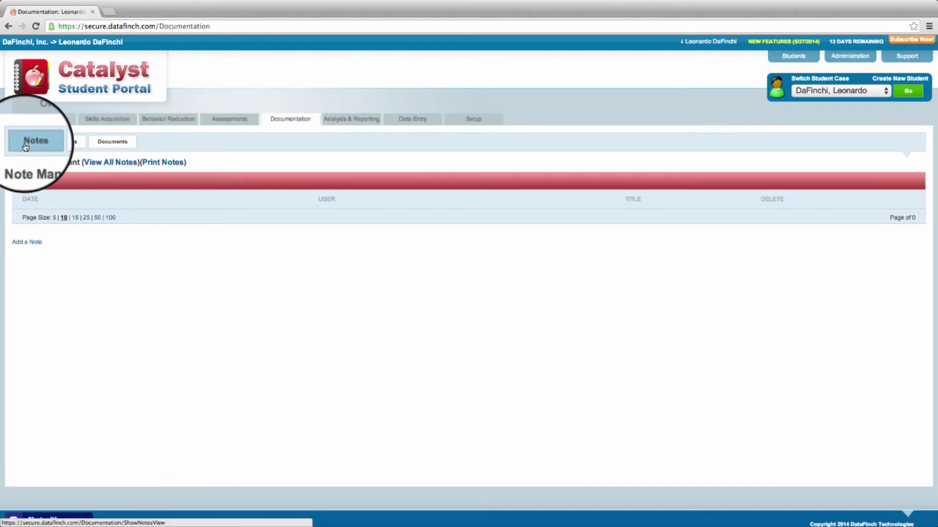
{"action": "left_click", "coordinate": [64, 144]}
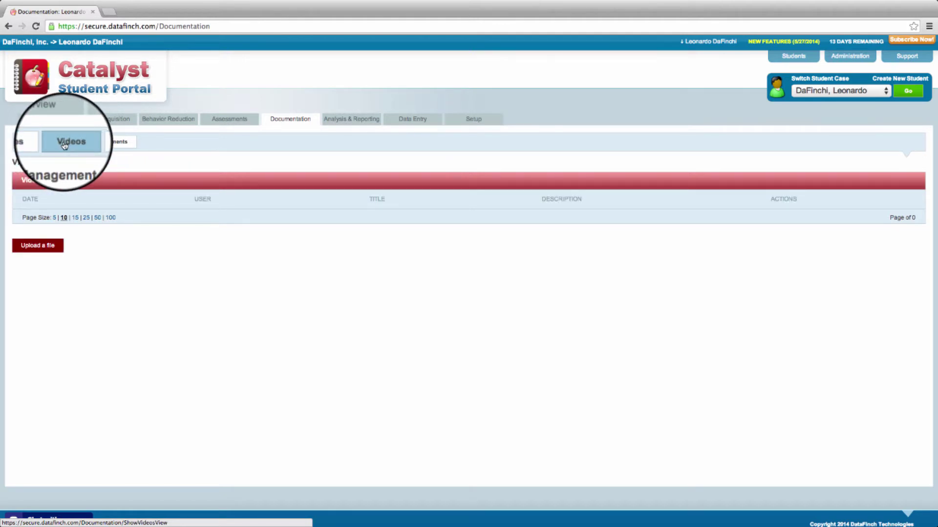
{"action": "left_click", "coordinate": [110, 143]}
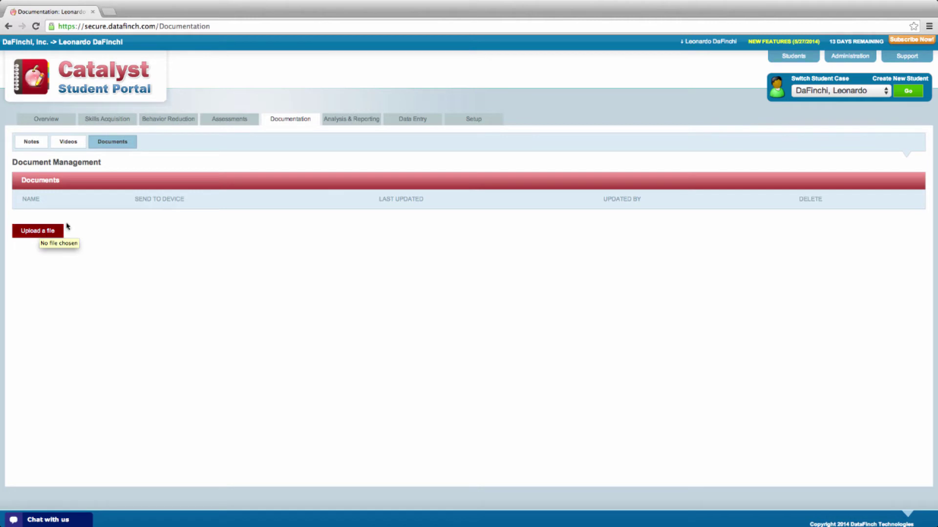
{"action": "left_click", "coordinate": [350, 123]}
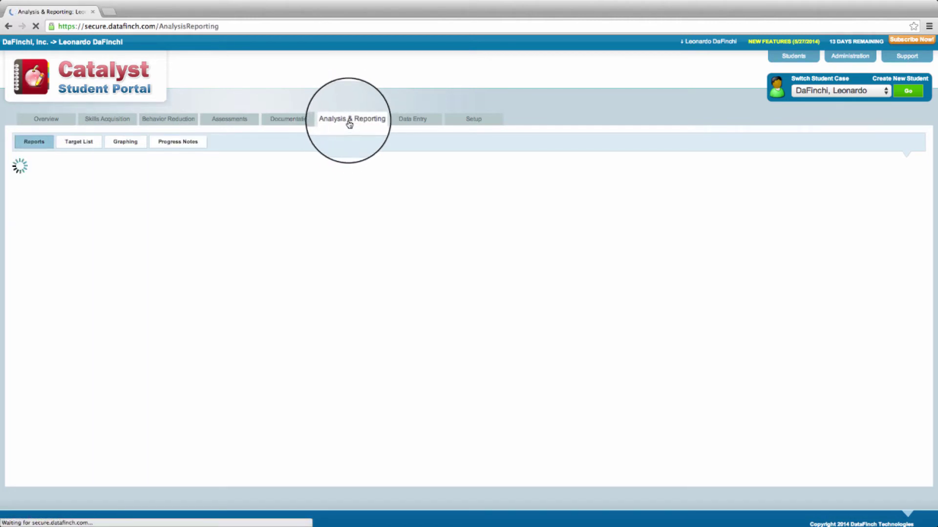
- Expand Cumulative and Daily Reports, view the Graphing list, then go to Data Entry
{"action": "left_click", "coordinate": [18, 186]}
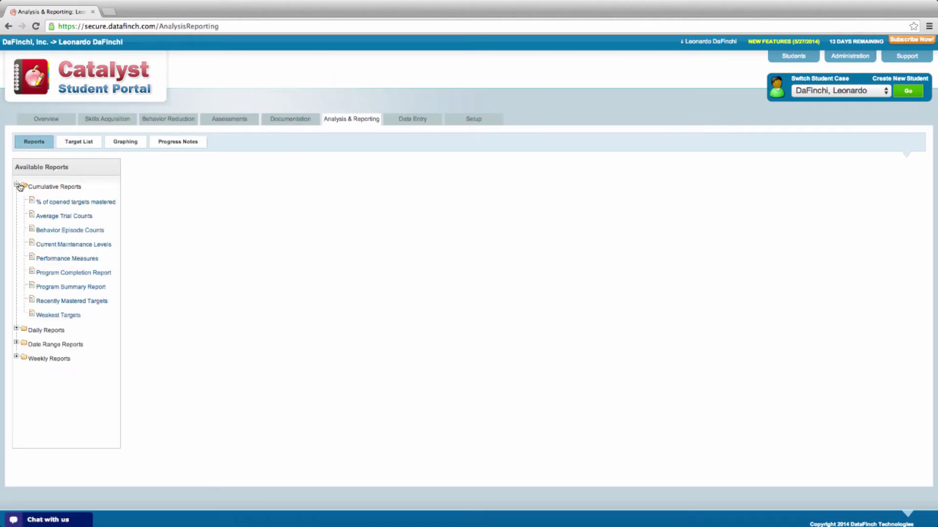
{"action": "left_click", "coordinate": [17, 330]}
{"action": "scroll", "coordinate": [57, 228], "scroll_direction": "down", "scroll_amount": 2}
{"action": "scroll", "coordinate": [61, 237], "scroll_direction": "down", "scroll_amount": 1}
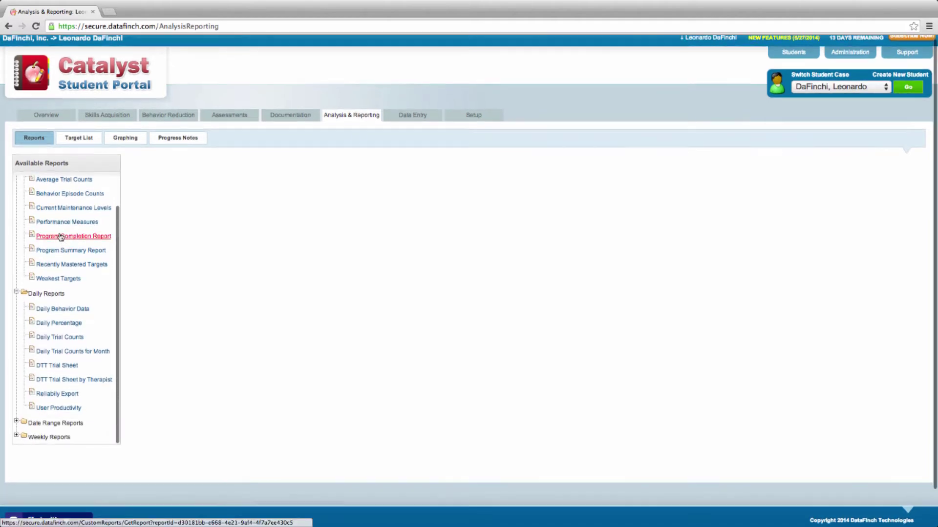
{"action": "scroll", "coordinate": [67, 245], "scroll_direction": "up", "scroll_amount": 2}
{"action": "scroll", "coordinate": [69, 266], "scroll_direction": "up", "scroll_amount": 1}
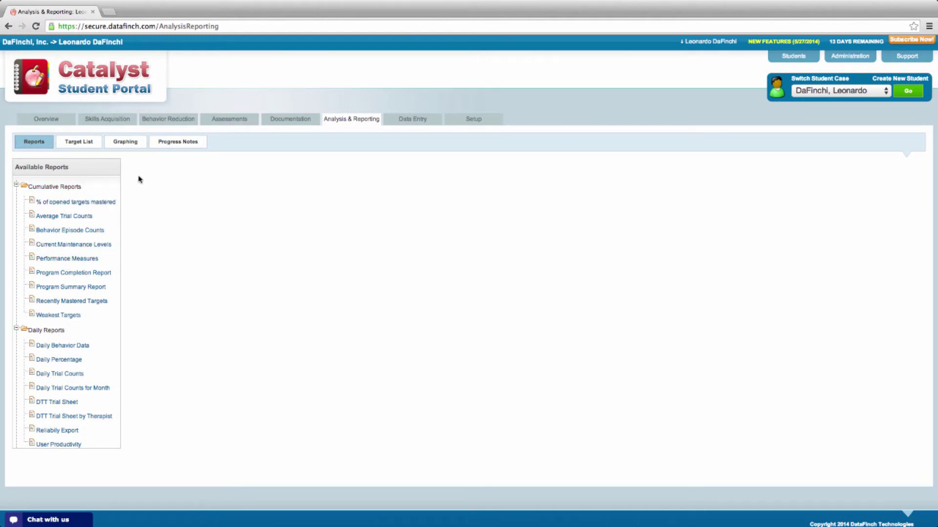
{"action": "left_click", "coordinate": [126, 144]}
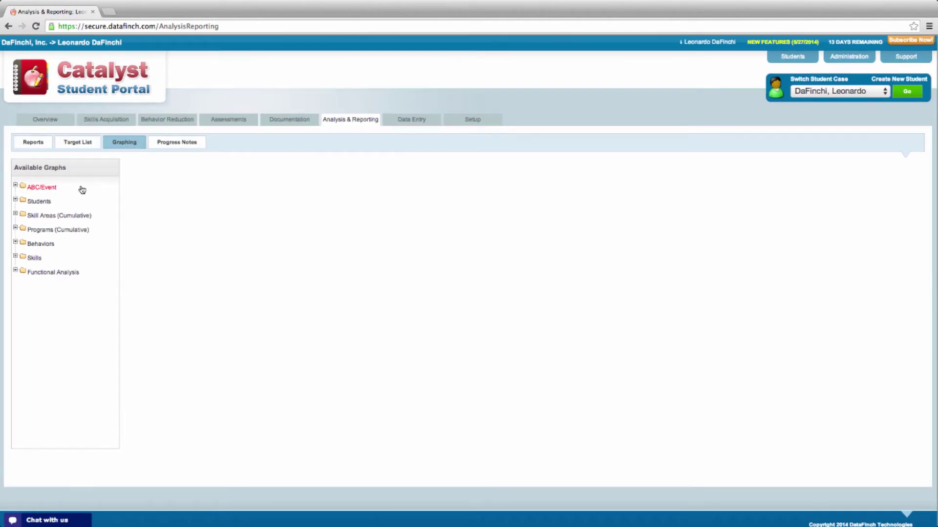
{"action": "scroll", "coordinate": [87, 190], "scroll_direction": "down", "scroll_amount": 1}
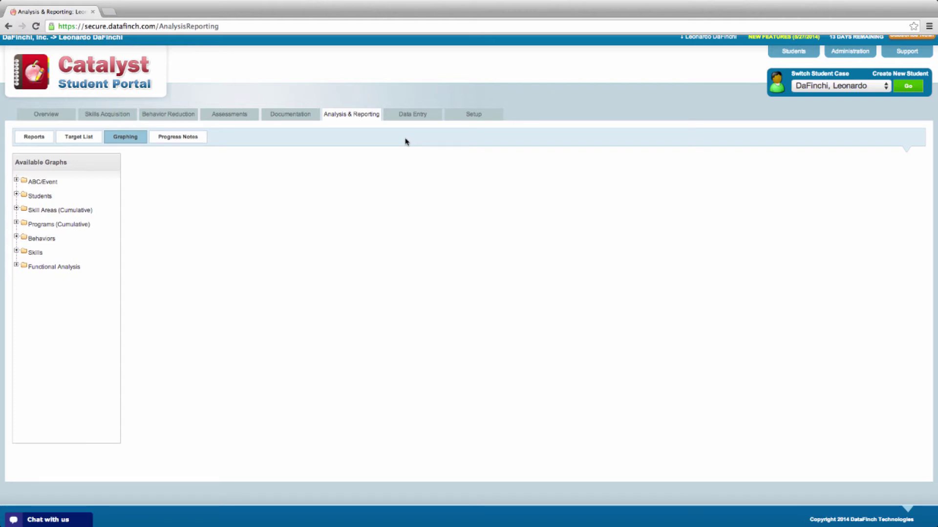
{"action": "left_click", "coordinate": [412, 115]}
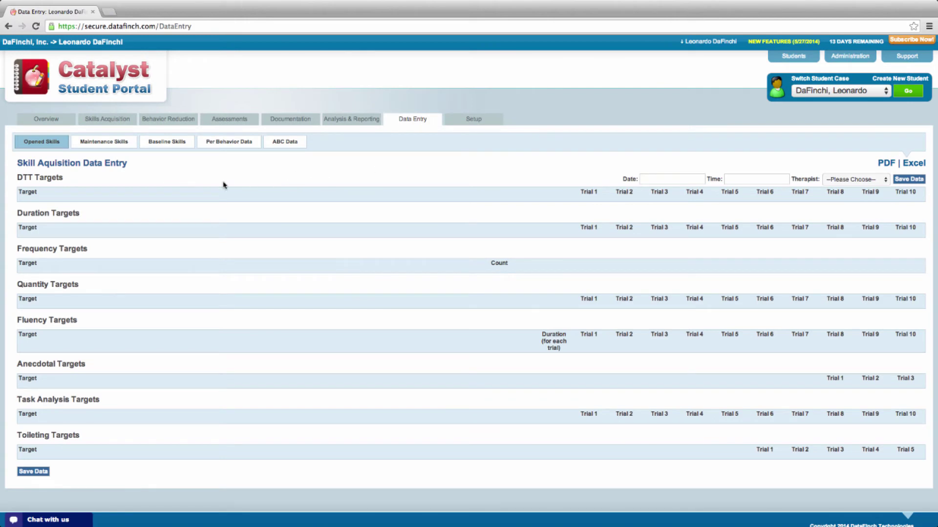
{"action": "scroll", "coordinate": [224, 190], "scroll_direction": "down", "scroll_amount": 2}
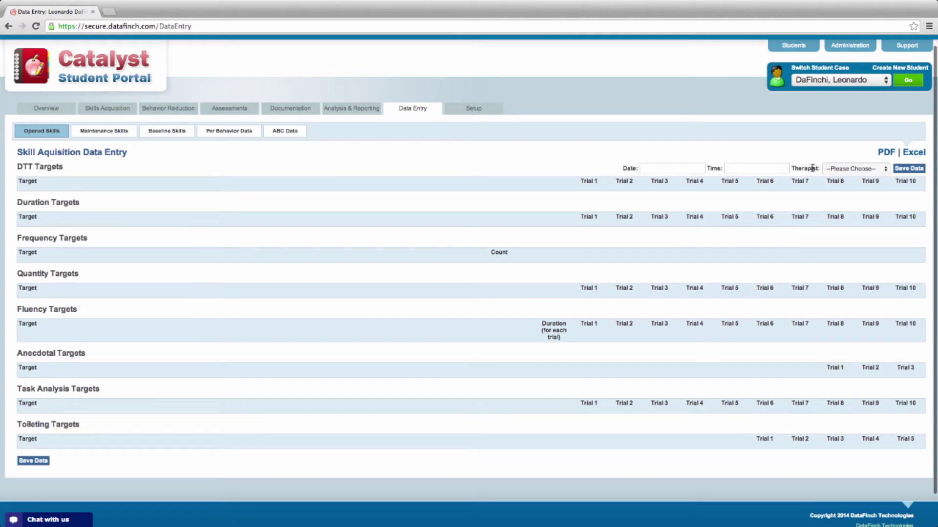
- Check the Therapist dropdown, leave it on Please Choose, then go to Setup demographics
{"action": "left_click", "coordinate": [835, 172]}
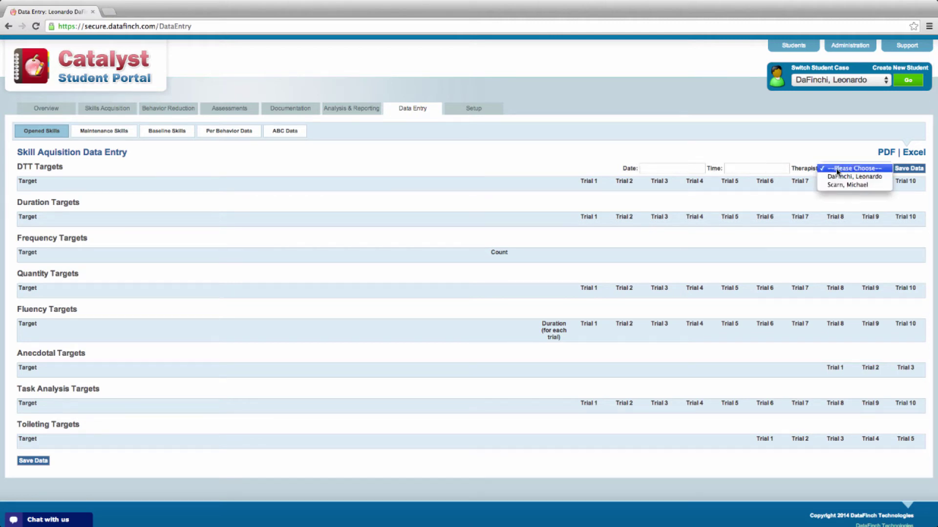
{"action": "left_click", "coordinate": [837, 171]}
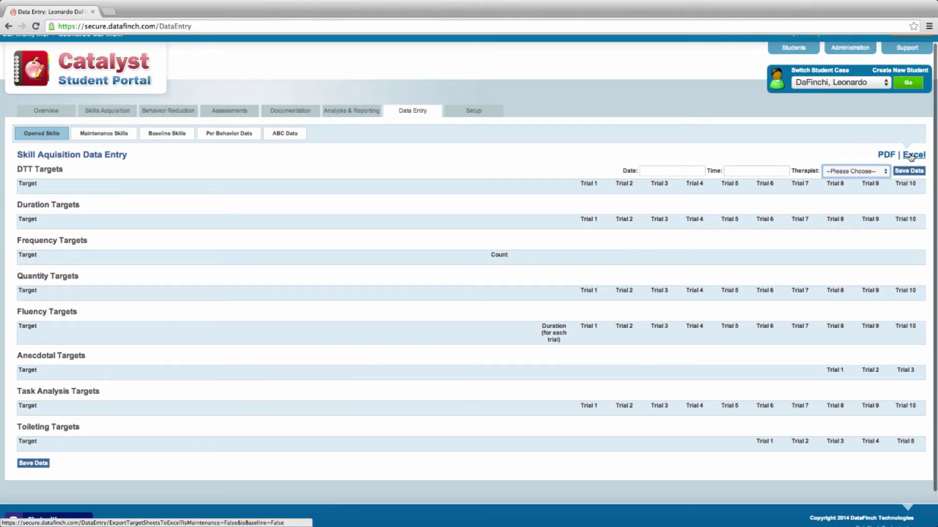
{"action": "scroll", "coordinate": [887, 160], "scroll_direction": "up", "scroll_amount": 1}
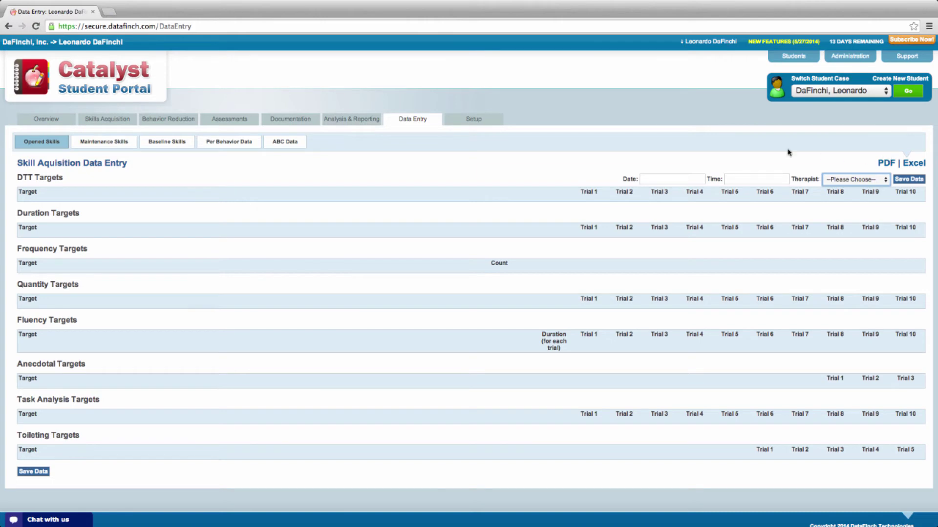
{"action": "left_click", "coordinate": [474, 121]}
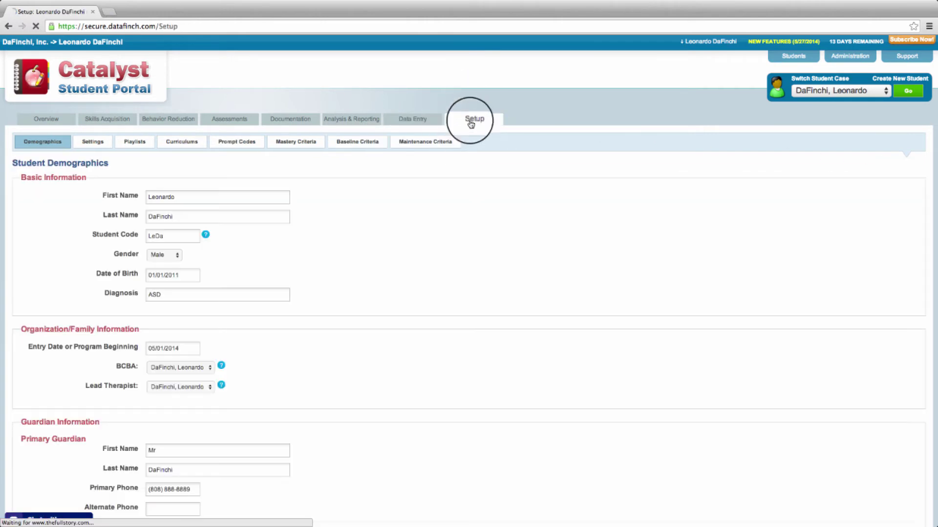
{"action": "scroll", "coordinate": [103, 184], "scroll_direction": "down", "scroll_amount": 1}
{"action": "scroll", "coordinate": [102, 185], "scroll_direction": "down", "scroll_amount": 1}
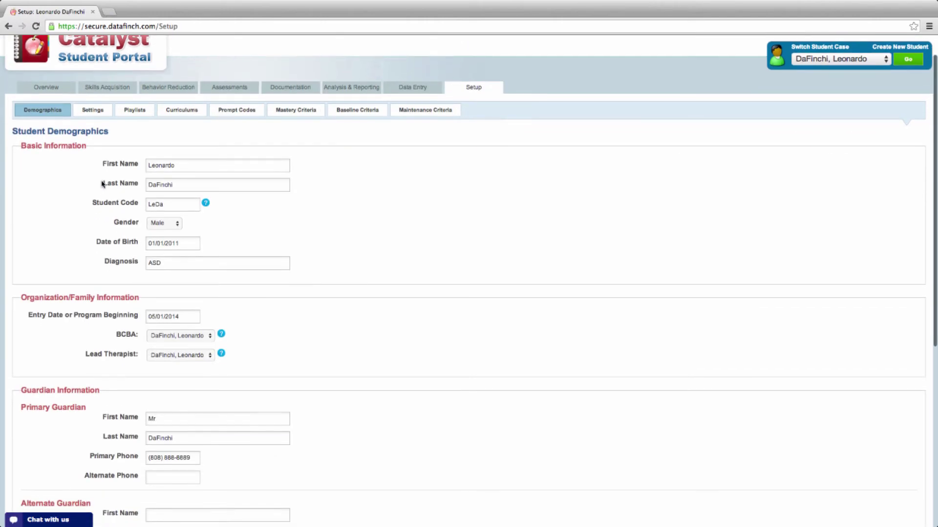
{"action": "scroll", "coordinate": [102, 184], "scroll_direction": "down", "scroll_amount": 1}
{"action": "scroll", "coordinate": [102, 184], "scroll_direction": "down", "scroll_amount": 2}
{"action": "scroll", "coordinate": [103, 185], "scroll_direction": "up", "scroll_amount": 1}
{"action": "scroll", "coordinate": [102, 176], "scroll_direction": "up", "scroll_amount": 2}
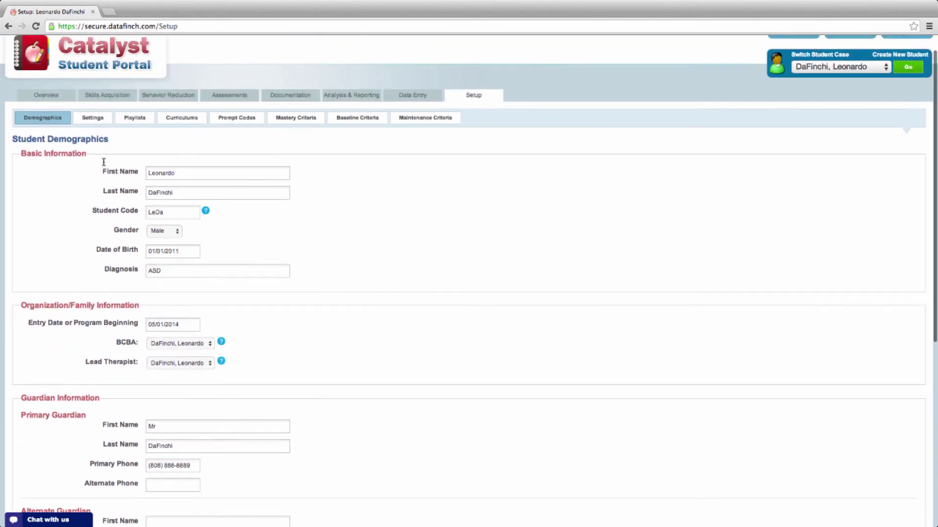
- Show the student's session settings on the Settings sub-tab
{"action": "left_click", "coordinate": [93, 118]}
{"action": "scroll", "coordinate": [117, 185], "scroll_direction": "down", "scroll_amount": 1}
{"action": "scroll", "coordinate": [116, 185], "scroll_direction": "down", "scroll_amount": 1}
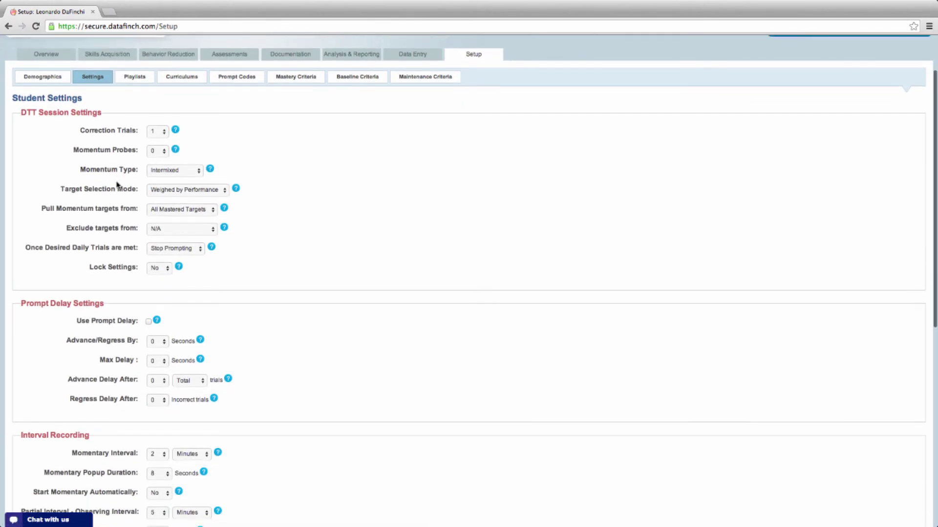
{"action": "scroll", "coordinate": [116, 185], "scroll_direction": "down", "scroll_amount": 1}
{"action": "scroll", "coordinate": [116, 185], "scroll_direction": "down", "scroll_amount": 1}
{"action": "scroll", "coordinate": [117, 185], "scroll_direction": "down", "scroll_amount": 2}
{"action": "scroll", "coordinate": [118, 185], "scroll_direction": "down", "scroll_amount": 1}
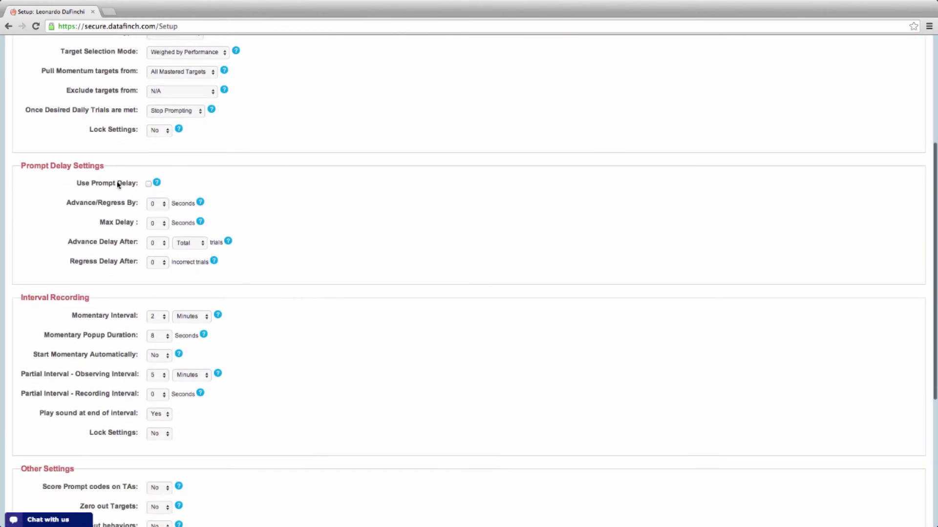
{"action": "scroll", "coordinate": [118, 185], "scroll_direction": "down", "scroll_amount": 1}
{"action": "scroll", "coordinate": [117, 185], "scroll_direction": "down", "scroll_amount": 1}
{"action": "scroll", "coordinate": [117, 185], "scroll_direction": "down", "scroll_amount": 1}
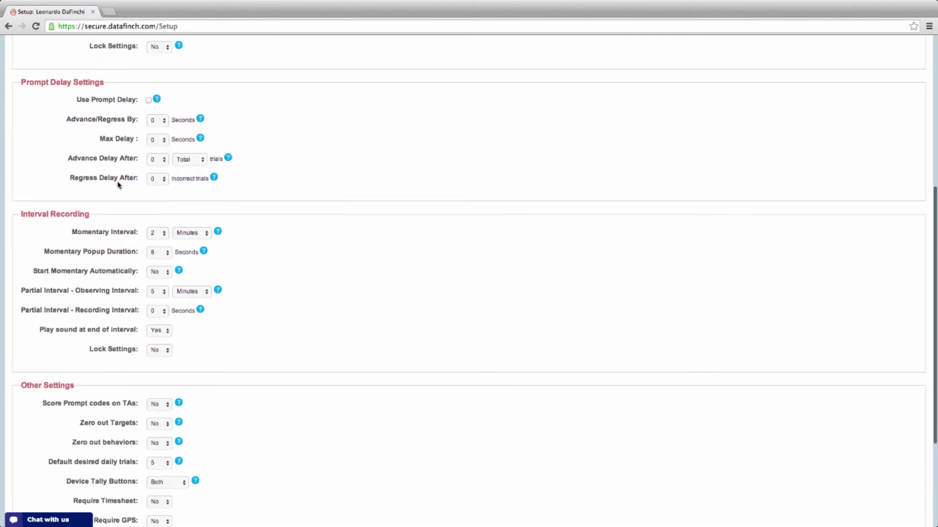
{"action": "scroll", "coordinate": [120, 184], "scroll_direction": "up", "scroll_amount": 8}
- On Target Playlists, open and cancel the Add Playlist form, then view Curriculum Libraries import
{"action": "left_click", "coordinate": [139, 113]}
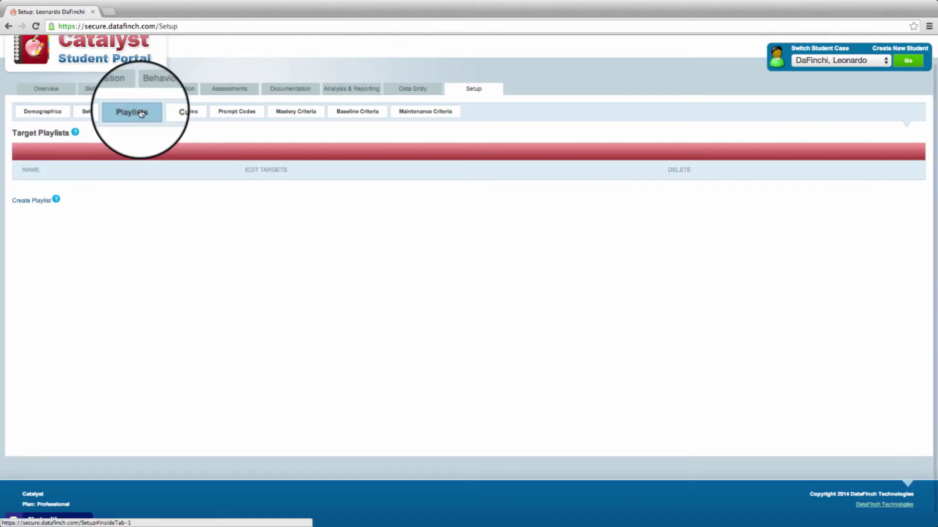
{"action": "left_click", "coordinate": [35, 200]}
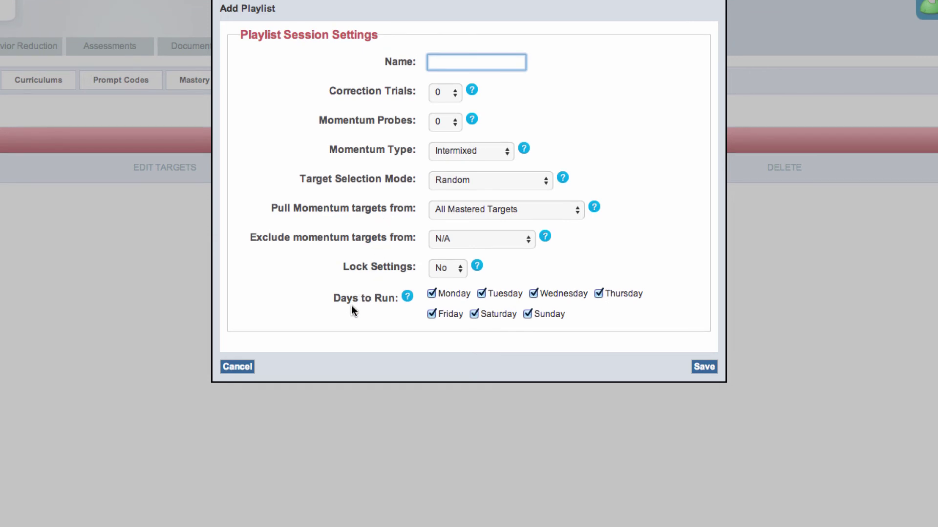
{"action": "left_click", "coordinate": [238, 368]}
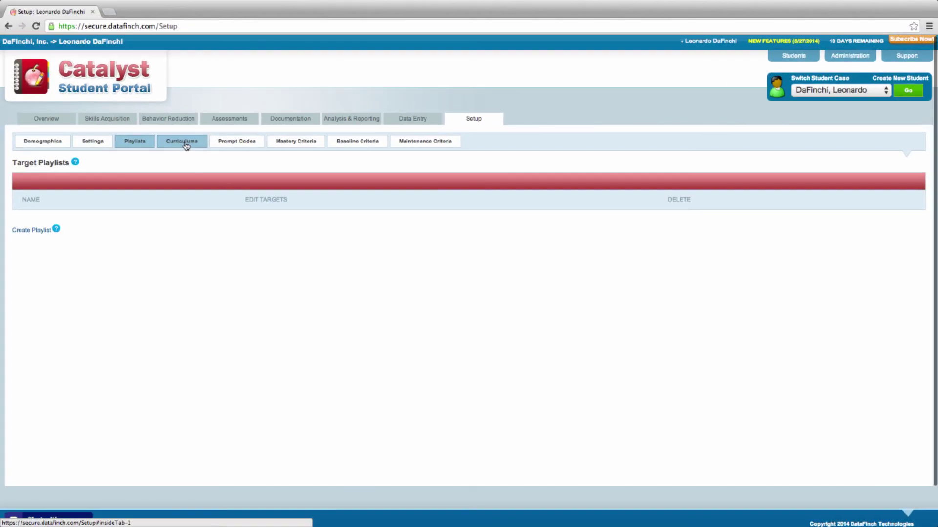
{"action": "left_click", "coordinate": [183, 142]}
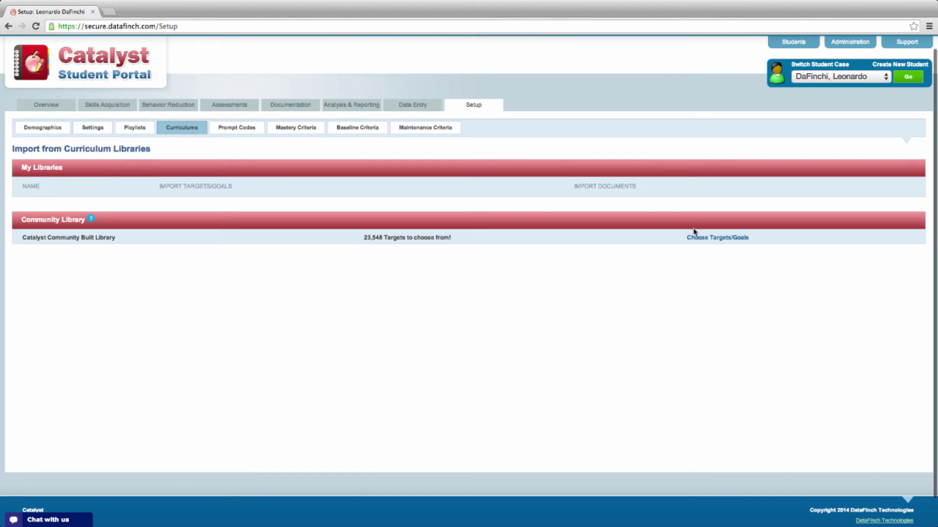
{"action": "left_click", "coordinate": [718, 238]}
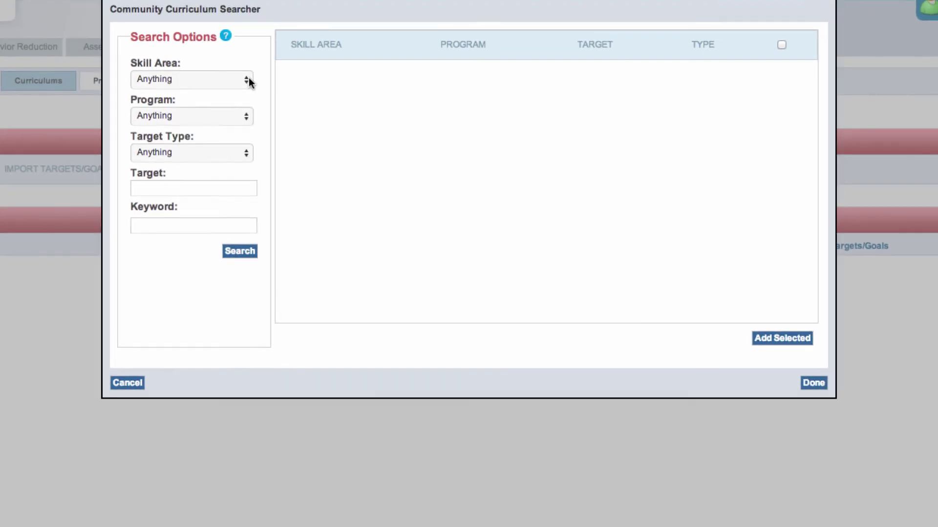
{"action": "left_click", "coordinate": [257, 87]}
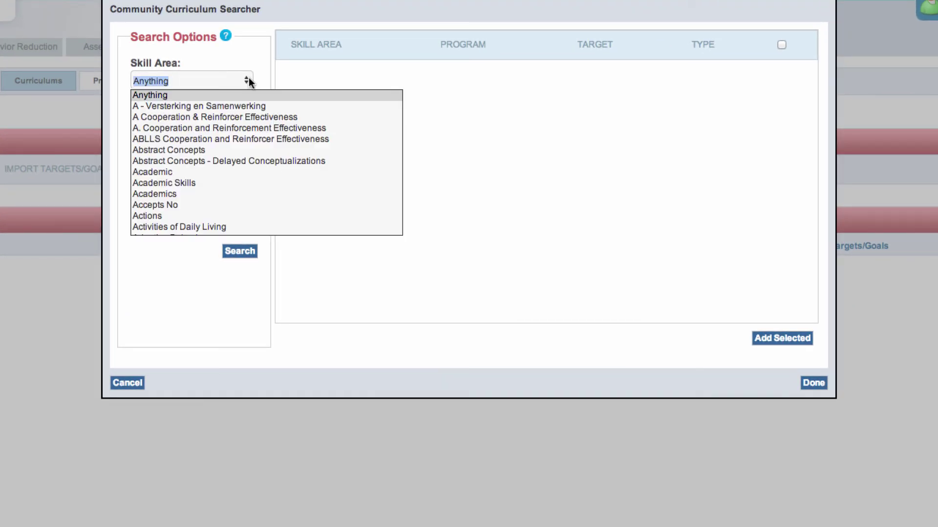
{"action": "left_click", "coordinate": [249, 77]}
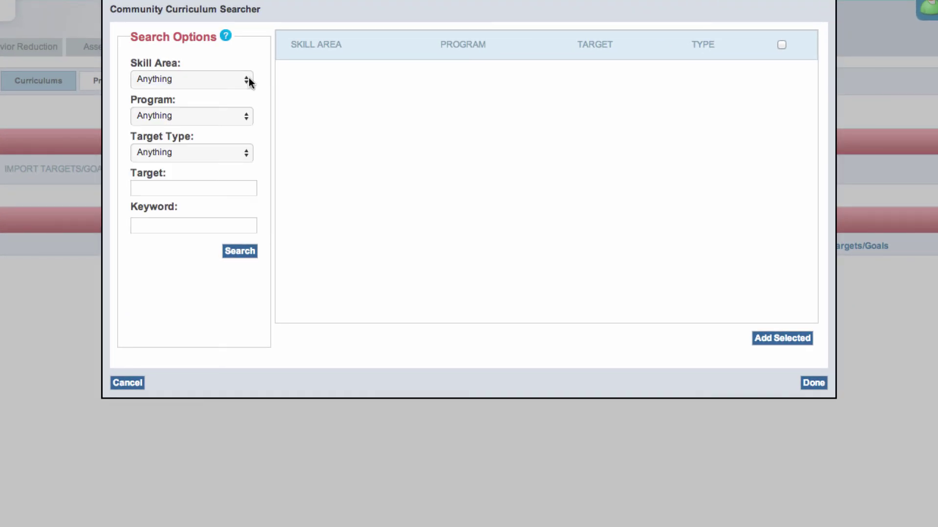
{"action": "left_click", "coordinate": [249, 117]}
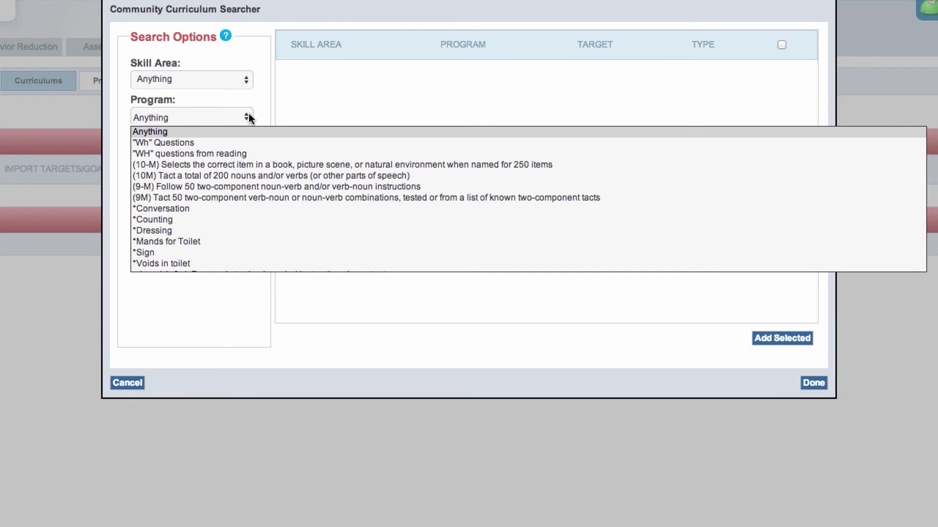
{"action": "left_click", "coordinate": [249, 118]}
{"action": "left_click", "coordinate": [127, 383]}
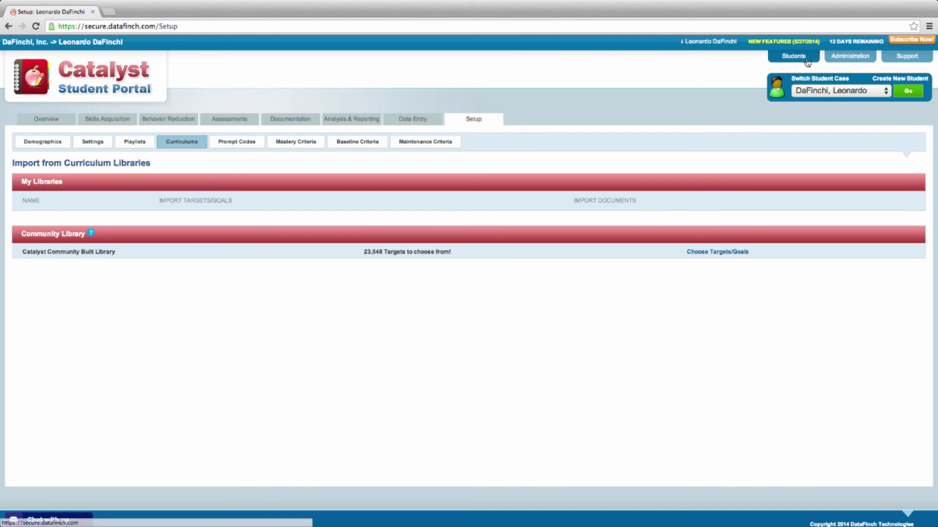
- View Administration settings and the empty Curriculum Libraries list, then return to the Students overview
{"action": "left_click", "coordinate": [838, 59]}
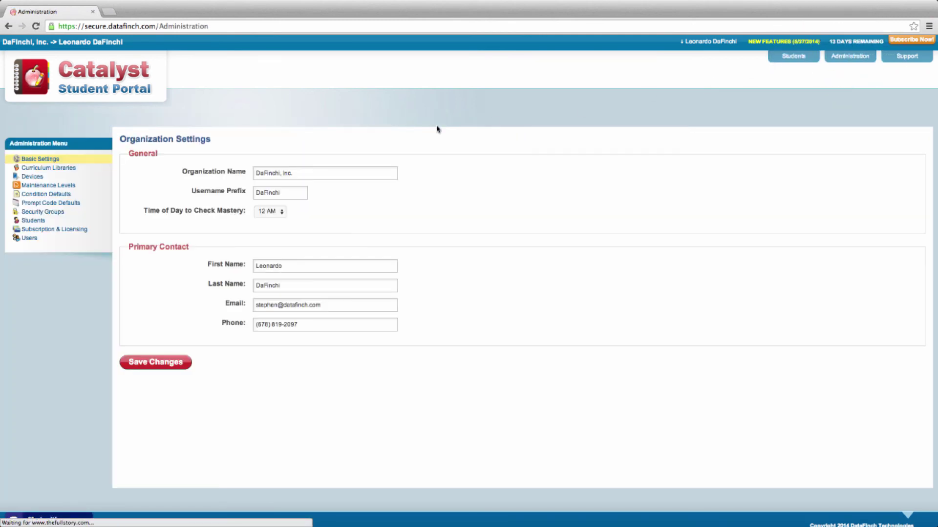
{"action": "left_click", "coordinate": [30, 168]}
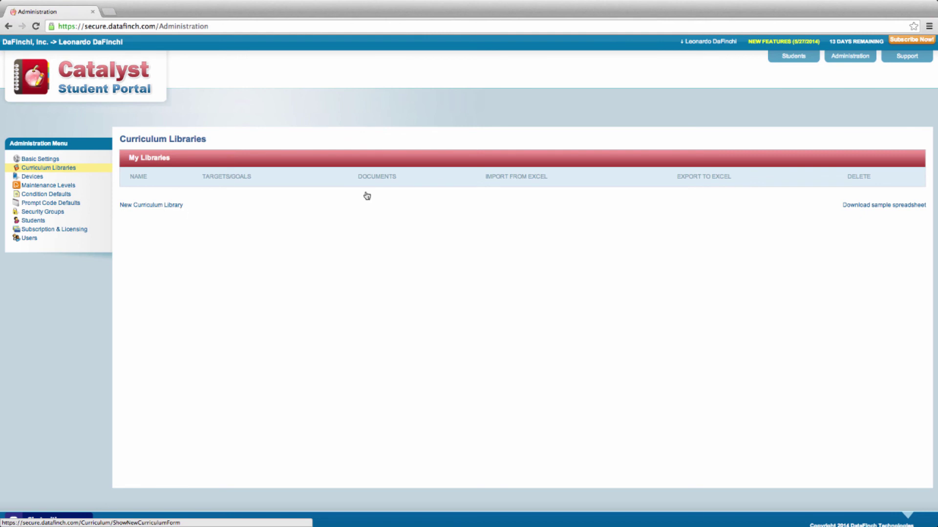
{"action": "left_click", "coordinate": [784, 58]}
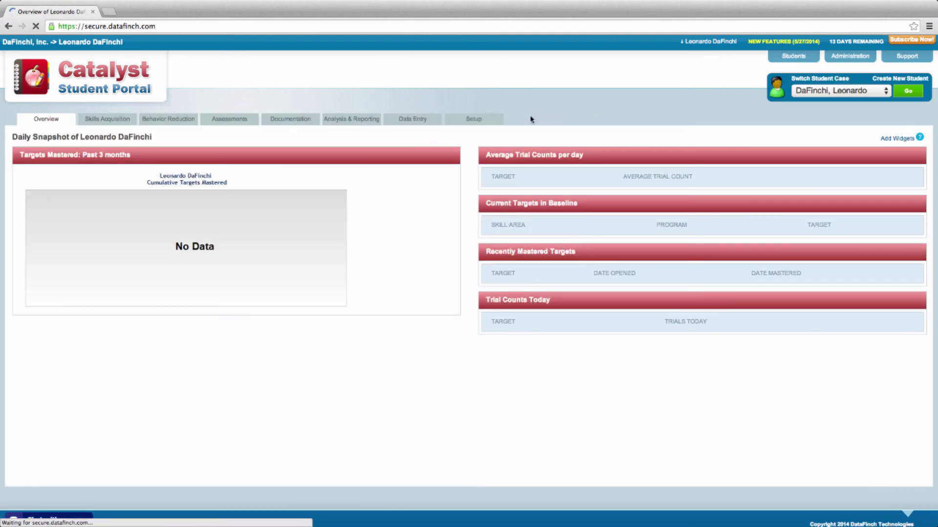
- Review Prompt Codes with override left at No, then Mastery, Baseline and Maintenance Criteria
{"action": "left_click", "coordinate": [465, 118]}
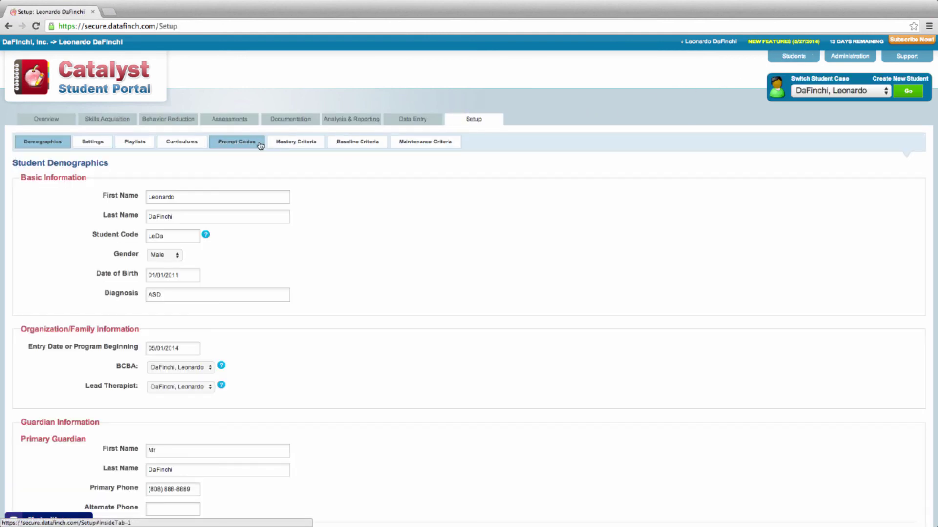
{"action": "left_click", "coordinate": [224, 142]}
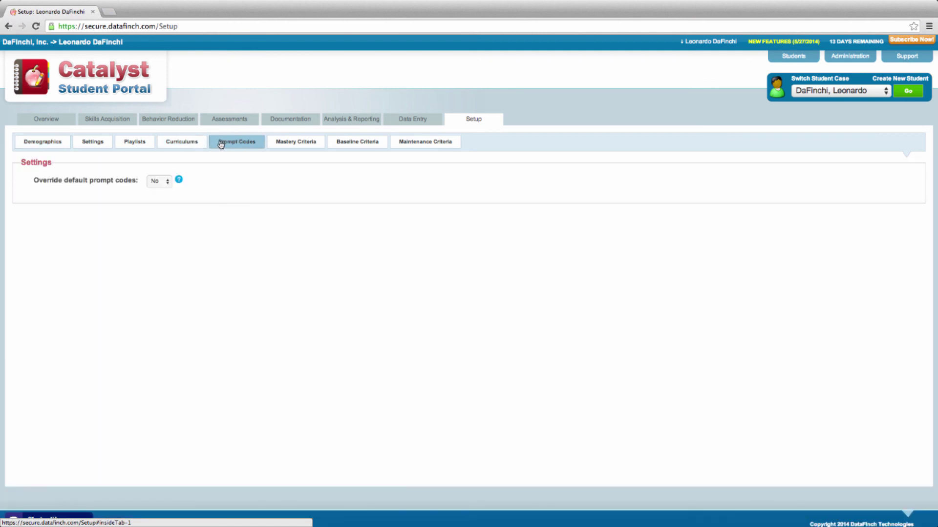
{"action": "left_click", "coordinate": [167, 181]}
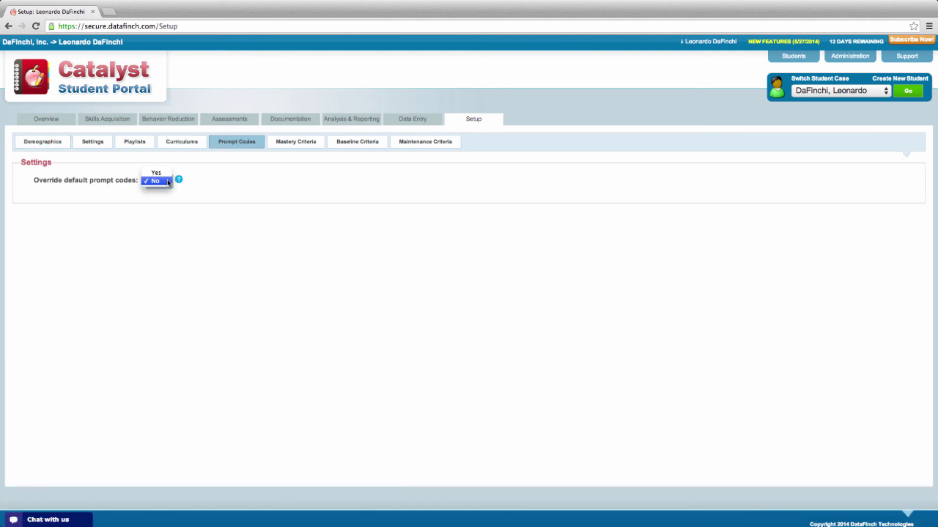
{"action": "left_click", "coordinate": [168, 180]}
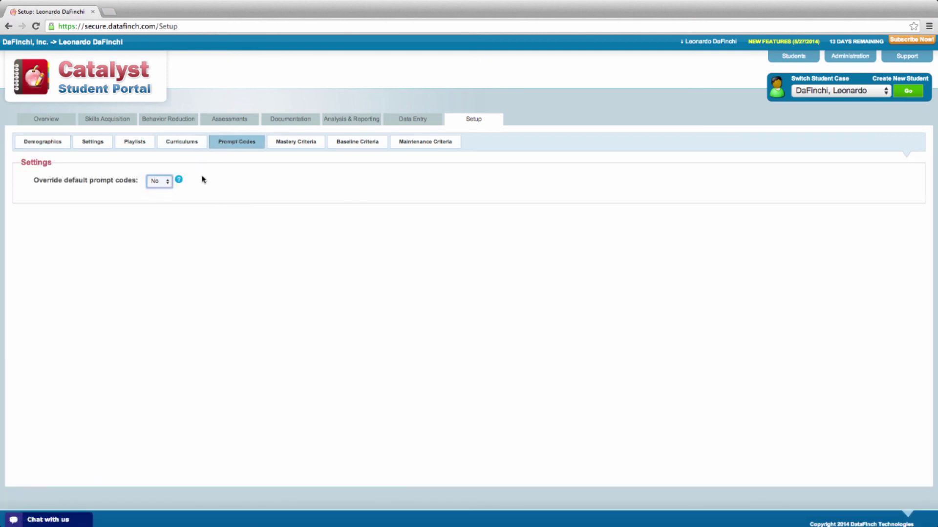
{"action": "left_click", "coordinate": [297, 143]}
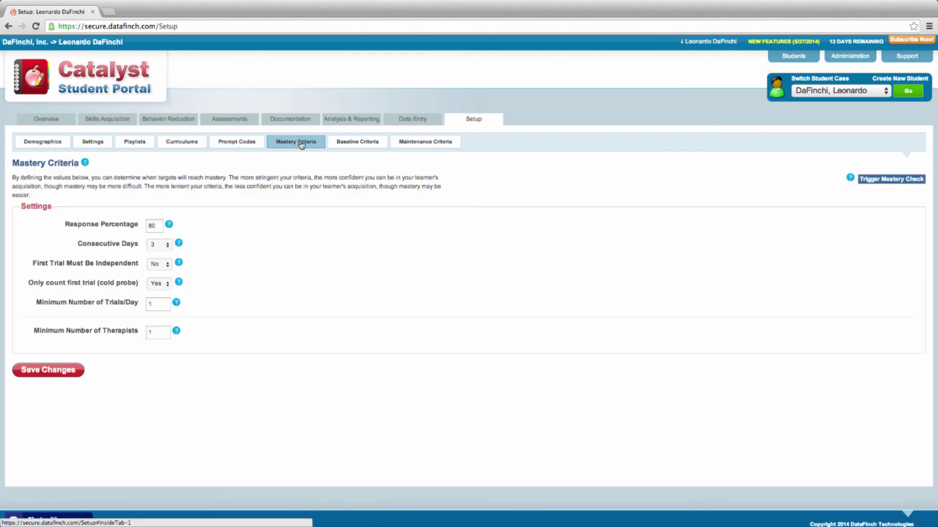
{"action": "left_click", "coordinate": [368, 144]}
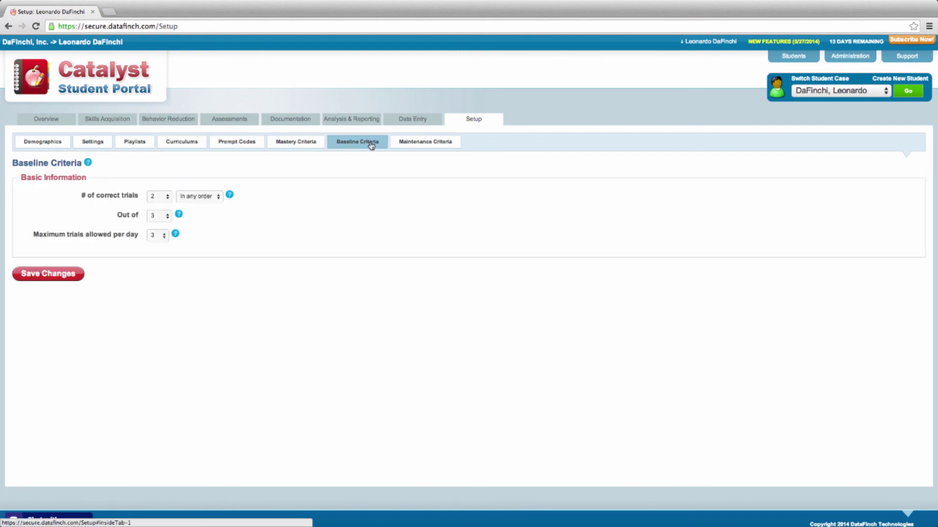
{"action": "left_click", "coordinate": [437, 143]}
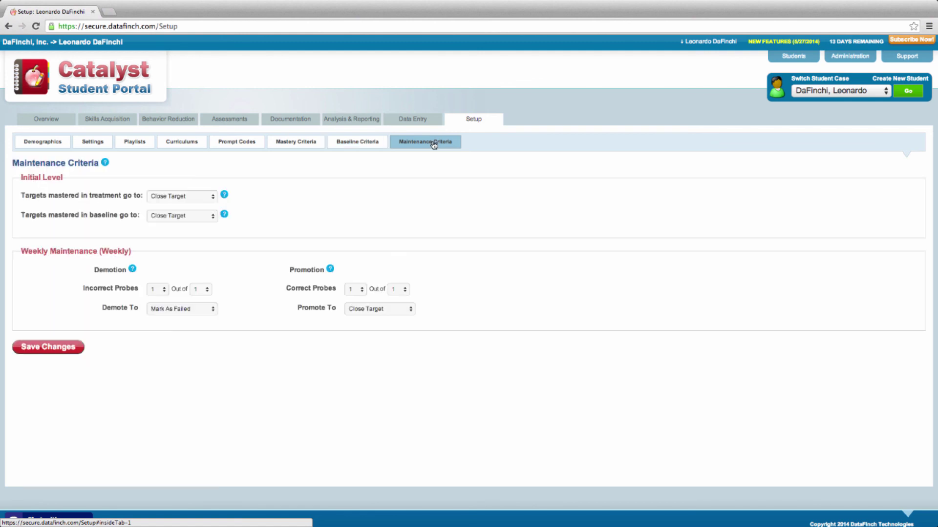